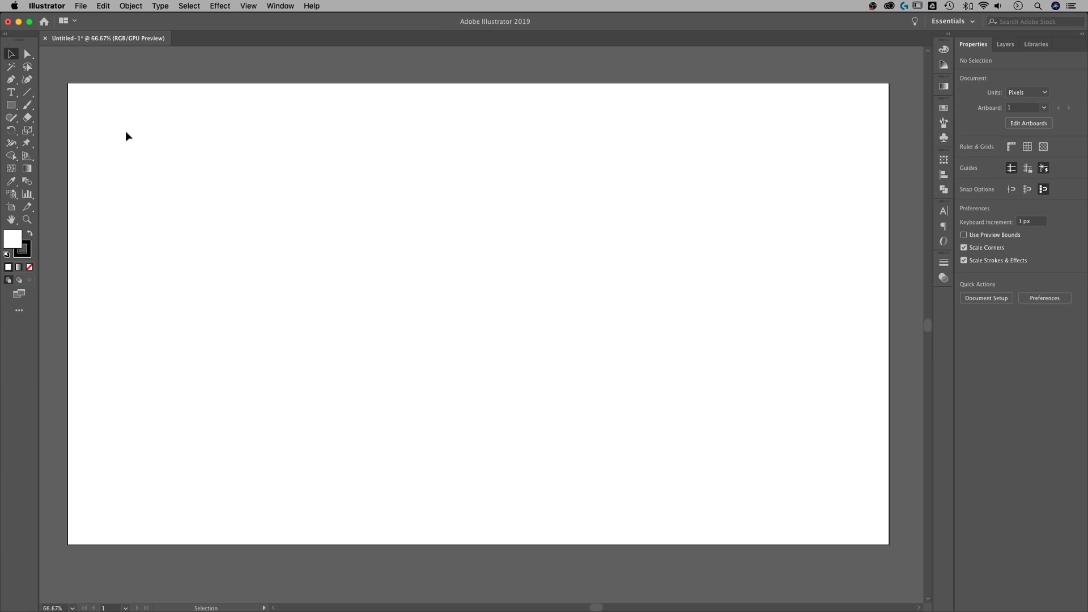
# Draw a 508 × 508 px square near the artboard centre, then deselect it
pyautogui.click(11, 107)
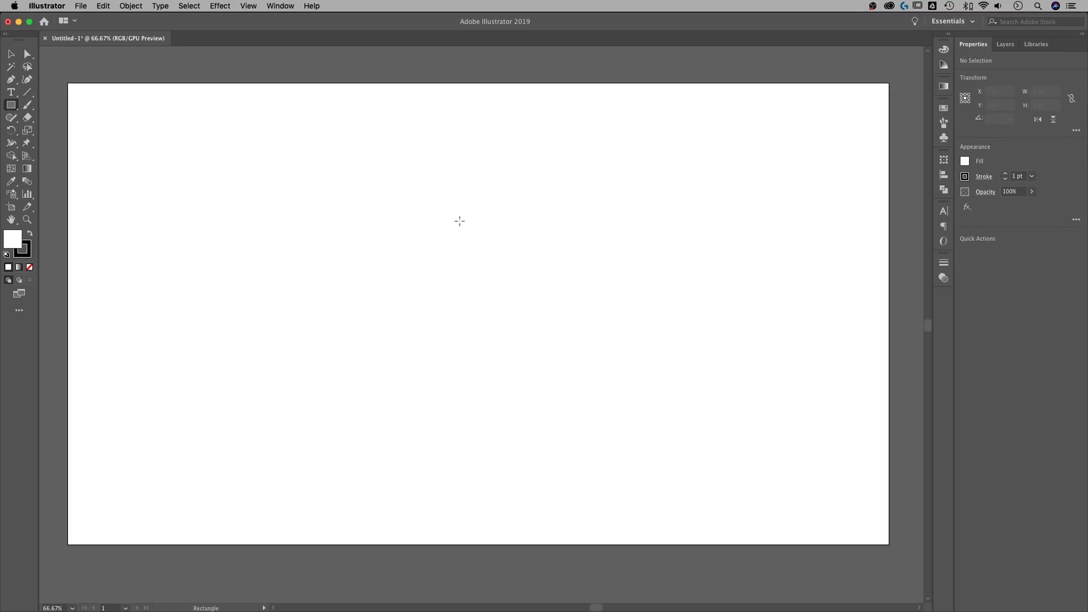
pyautogui.moveTo(359, 209); pyautogui.dragTo(577, 356)
pyautogui.press('shift')
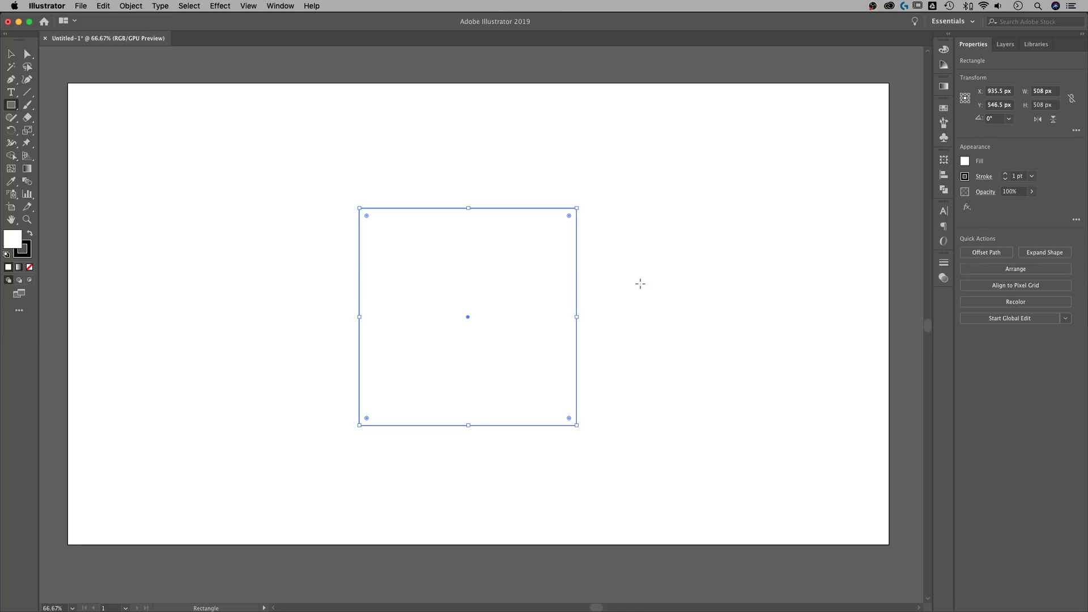
pyautogui.click(10, 54)
pyautogui.click(440, 156)
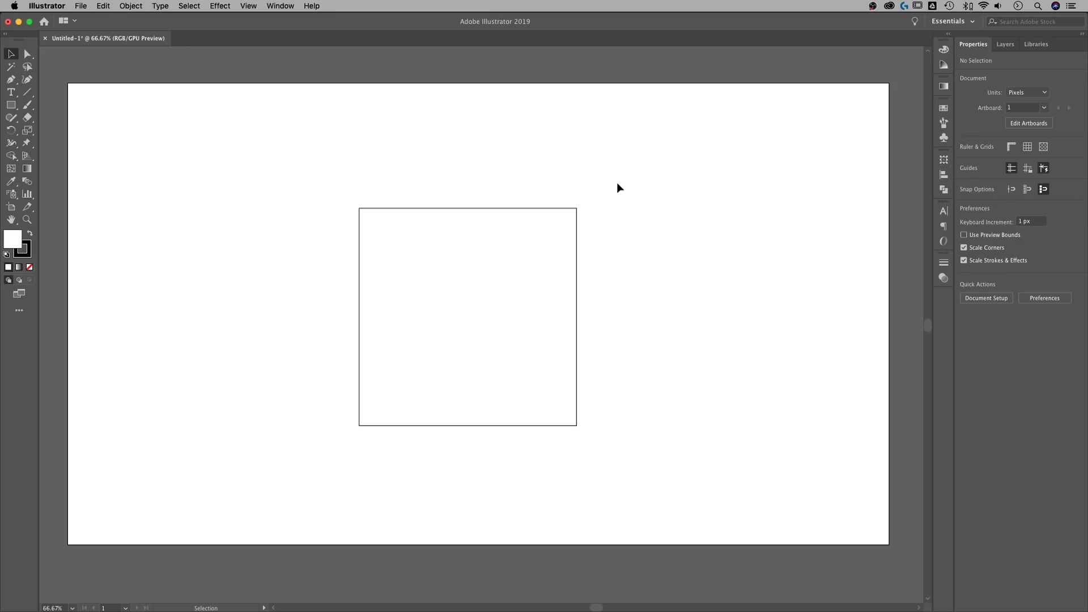
# Rotate the selected square 45° so it stands on a corner as a diamond
pyautogui.moveTo(549, 238); pyautogui.dragTo(518, 253)
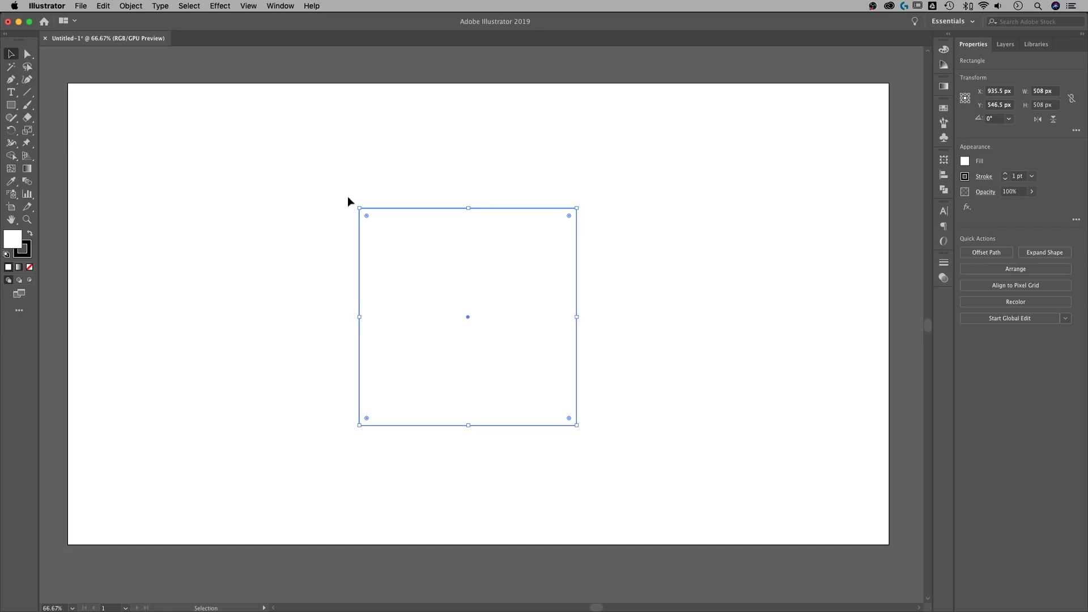
pyautogui.moveTo(356, 206); pyautogui.dragTo(463, 160)
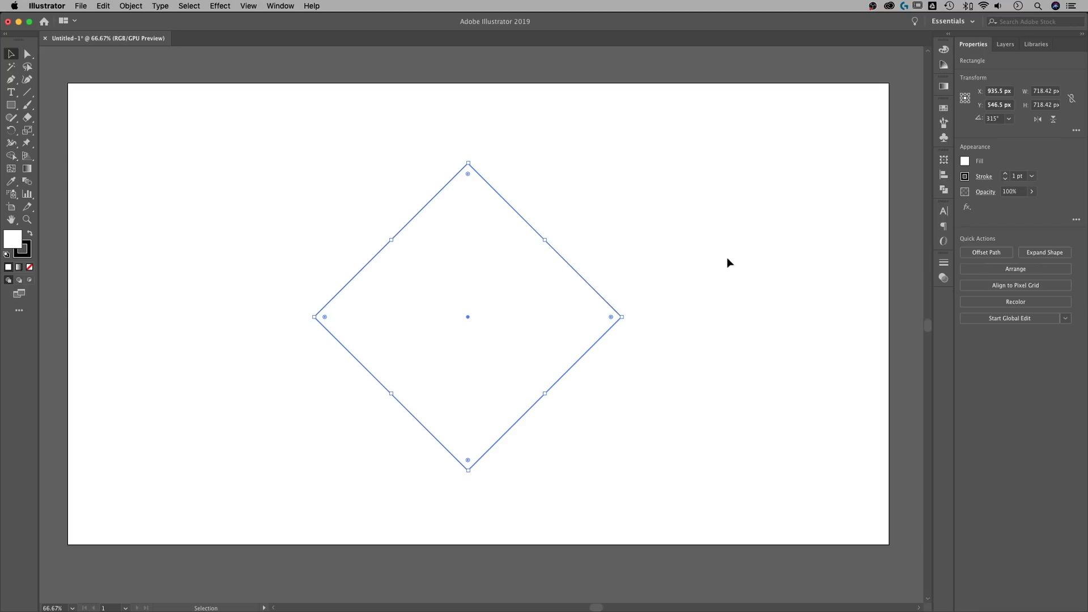
pyautogui.click(28, 132)
# Stretch the diamond upward to about 133% height with the Scale Tool, then undo it
pyautogui.moveTo(468, 163); pyautogui.dragTo(468, 115)
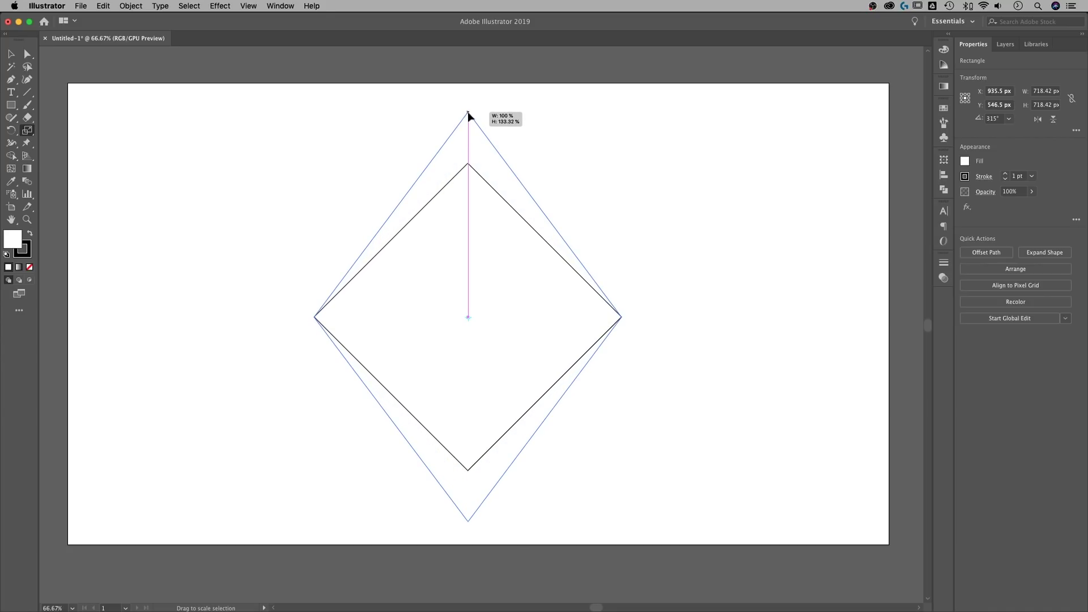
pyautogui.moveTo(468, 115); pyautogui.dragTo(468, 115)
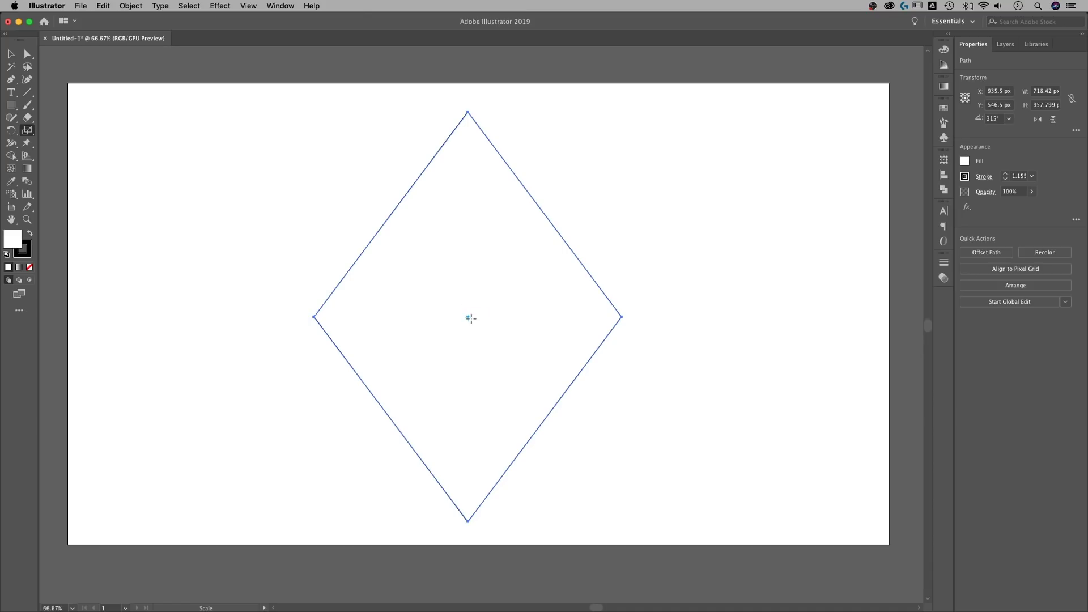
pyautogui.press('super+z')
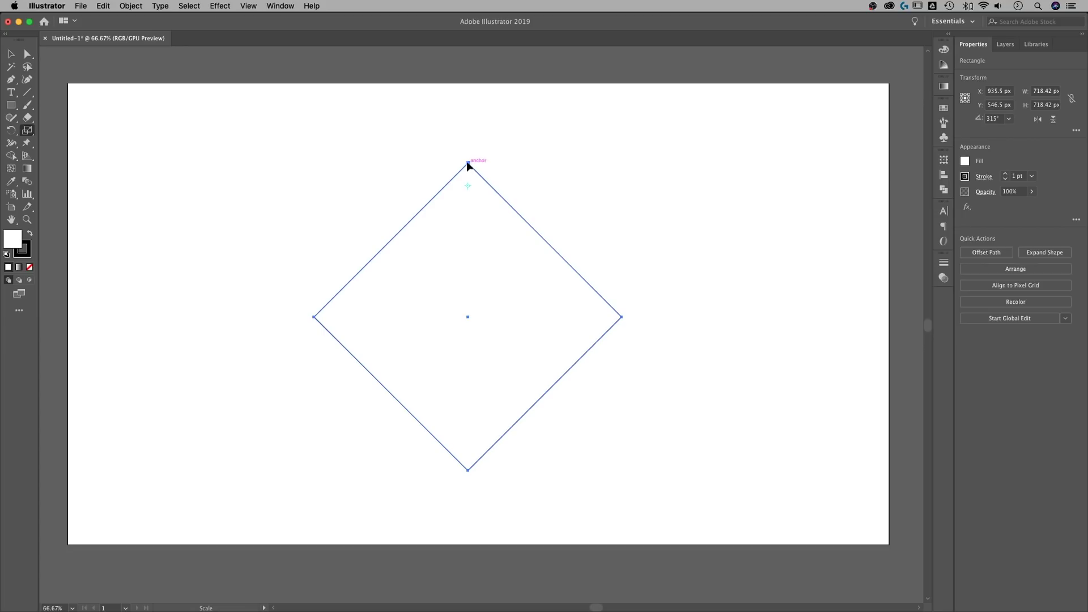
pyautogui.moveTo(468, 163); pyautogui.dragTo(469, 158)
pyautogui.press('super+z')
pyautogui.moveTo(622, 317)
pyautogui.mouseDown()
pyautogui.moveTo(685, 316)
pyautogui.moveTo(607, 314)
pyautogui.mouseUp()
pyautogui.press('super+z')
pyautogui.keyDown('alt'); pyautogui.click(467, 316); pyautogui.keyUp('alt')
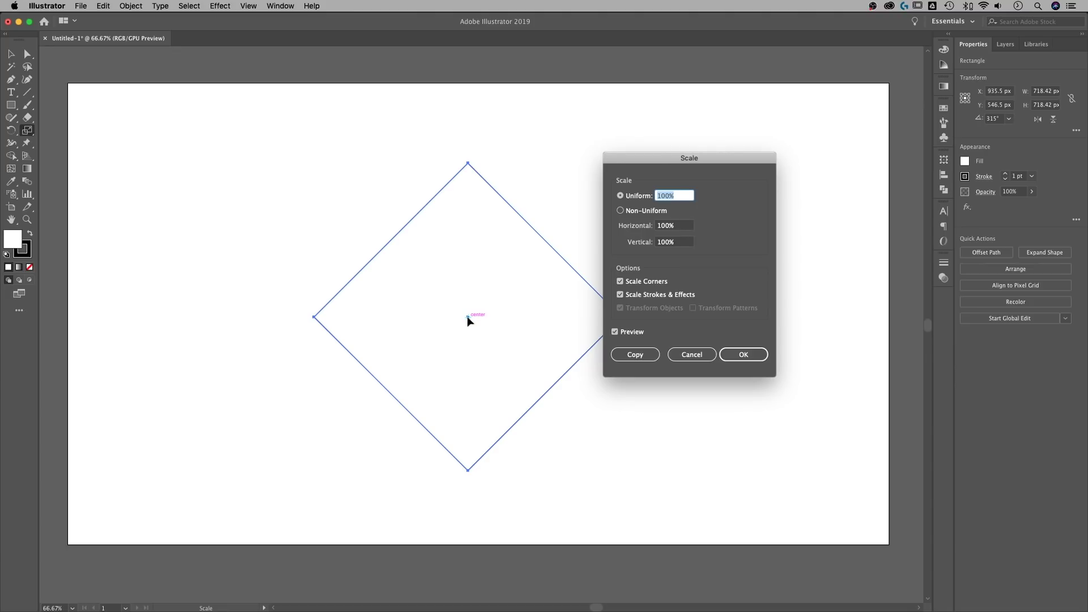
# In the Scale dialog, preview a uniform 130% scale, then return it to 100%
pyautogui.moveTo(708, 158); pyautogui.dragTo(678, 148)
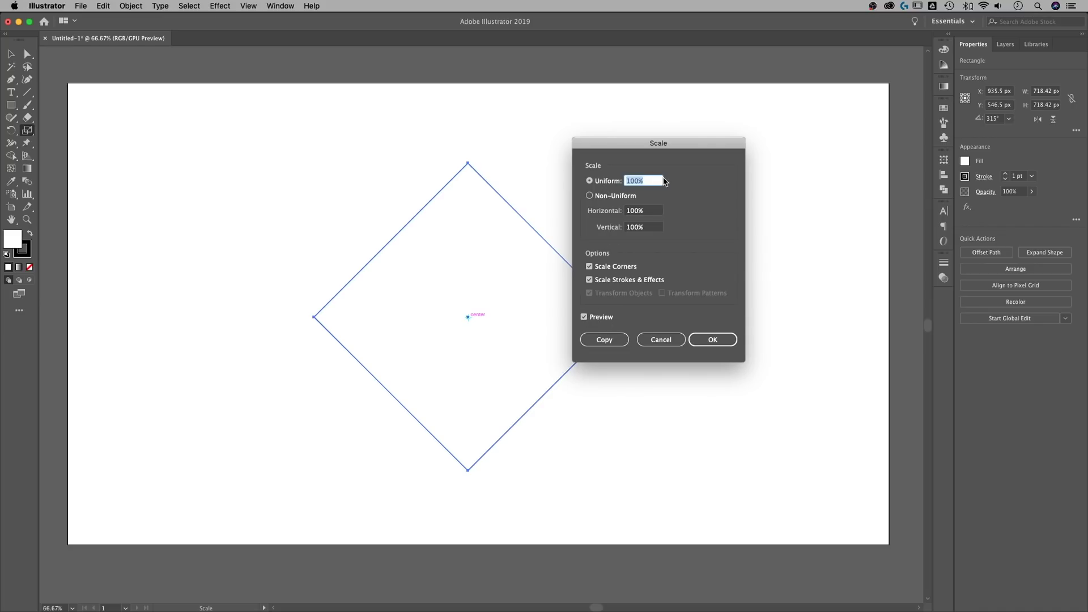
pyautogui.hotkey('shift', 'Up')
pyautogui.hotkey('shift', 'Up')
pyautogui.hotkey('shift', 'Up')
pyautogui.hotkey('shift', 'Down')
pyautogui.hotkey('shift', 'Down')
pyautogui.hotkey('shift', 'Down')
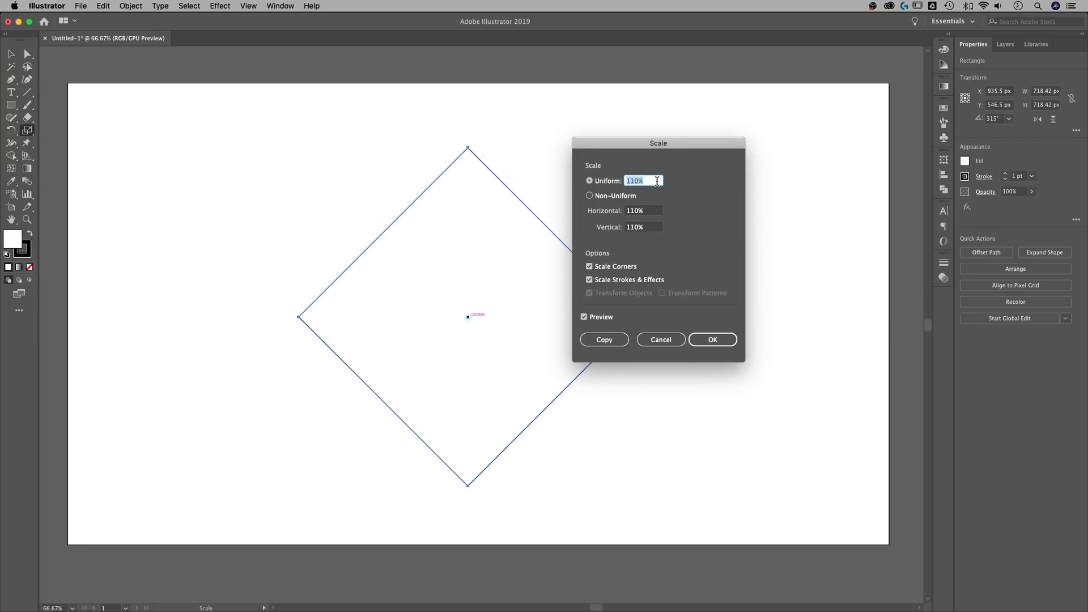
# Switch to Non-Uniform and try Horizontal at 110% before settling on 100%
pyautogui.click(641, 195)
pyautogui.click(646, 210)
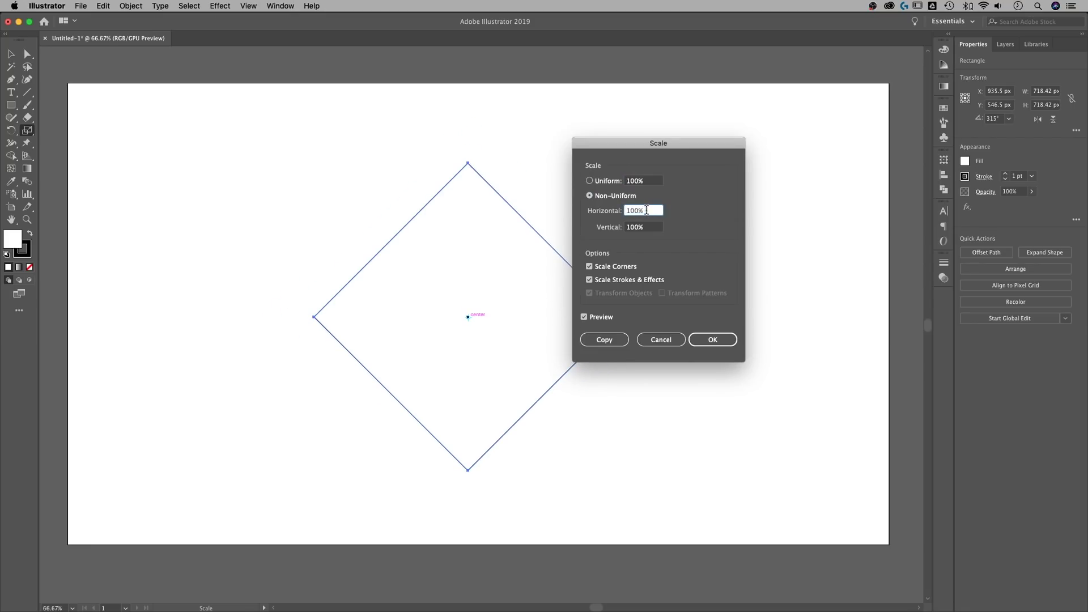
pyautogui.hotkey('shift', 'Up')
pyautogui.hotkey('shift', 'Up')
pyautogui.hotkey('shift', 'Up')
pyautogui.hotkey('shift', 'Up')
pyautogui.hotkey('shift', 'Down')
pyautogui.hotkey('shift', 'Down')
pyautogui.hotkey('shift', 'Down')
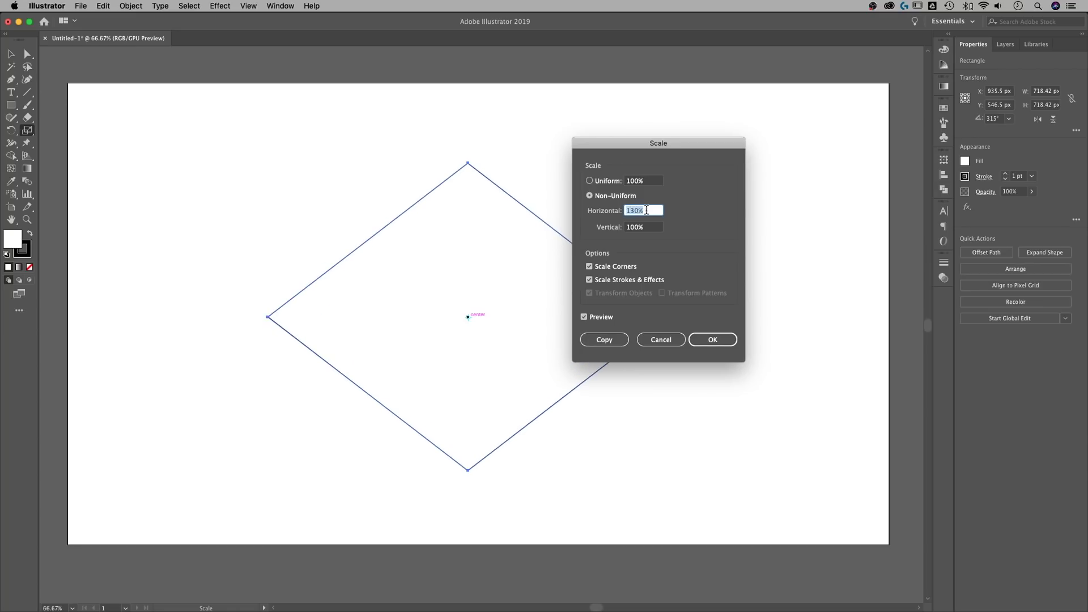
pyautogui.hotkey('shift', 'Down')
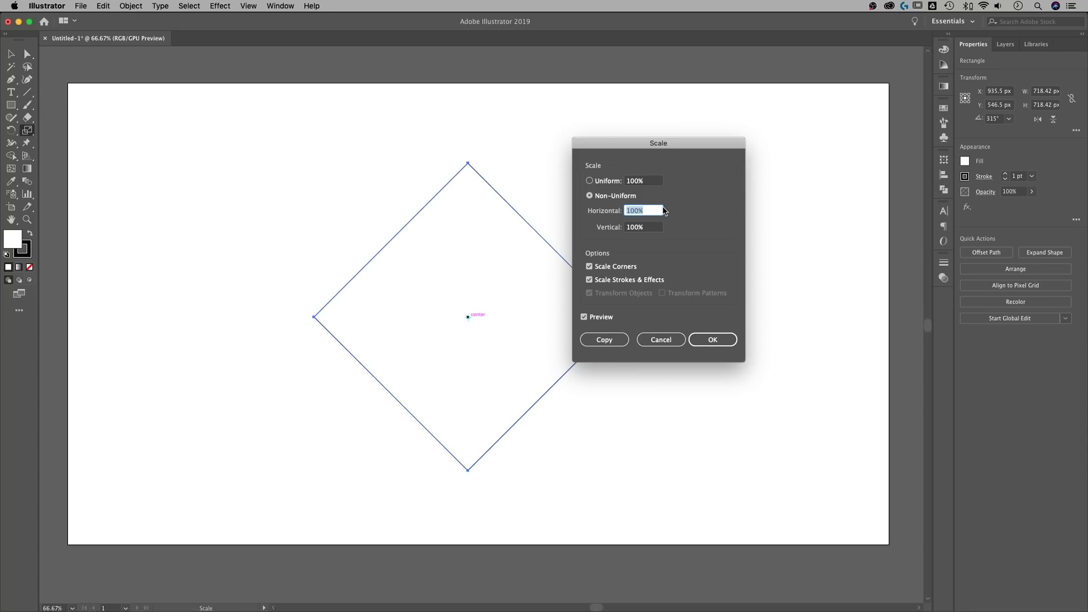
pyautogui.click(701, 340)
# Confirm the Scale dialog with OK, leaving the diamond at its original size
pyautogui.click(713, 341)
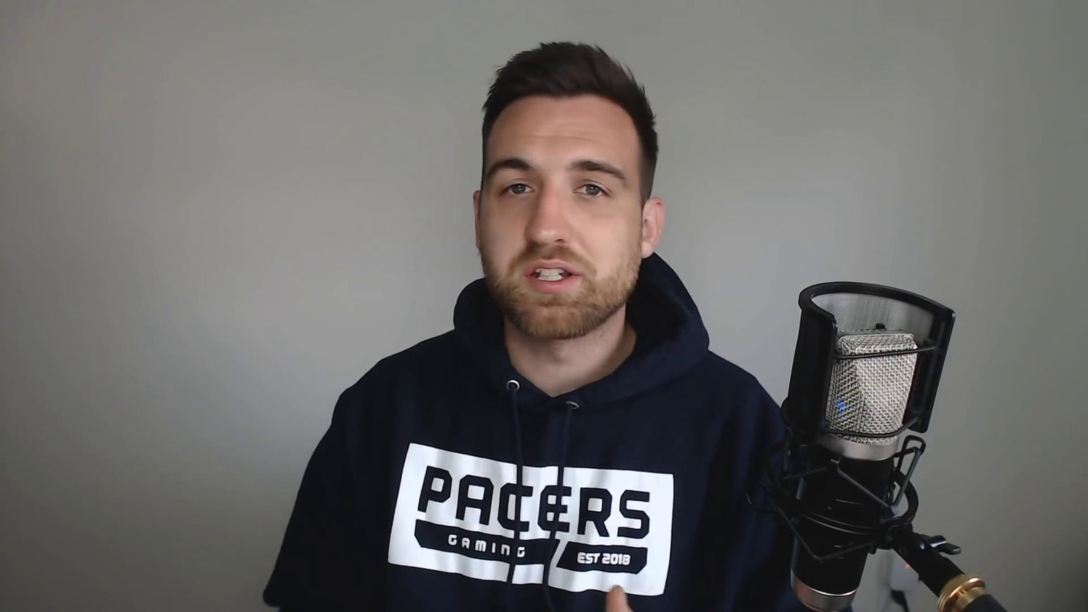